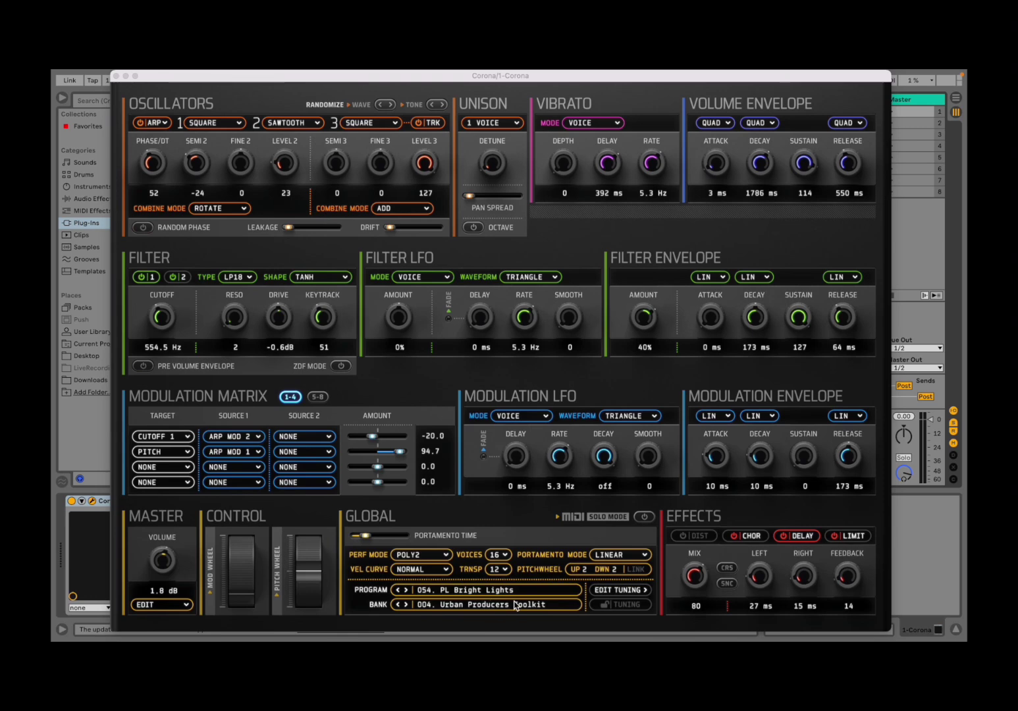
- Focus the Corona window and turn off the ARP power button in the Oscillators header
left_click(141, 125)
left_click(140, 126)
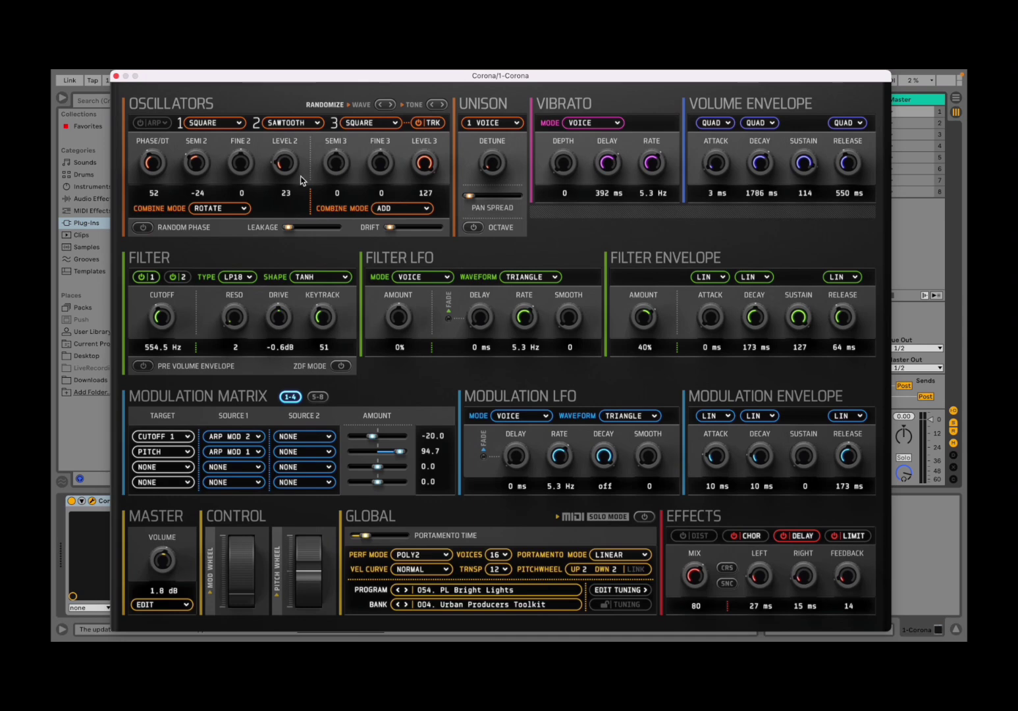
- Re-enable ARP and reveal the Arpeggiator Settings and Sequence panels
left_click(141, 125)
left_click(165, 123)
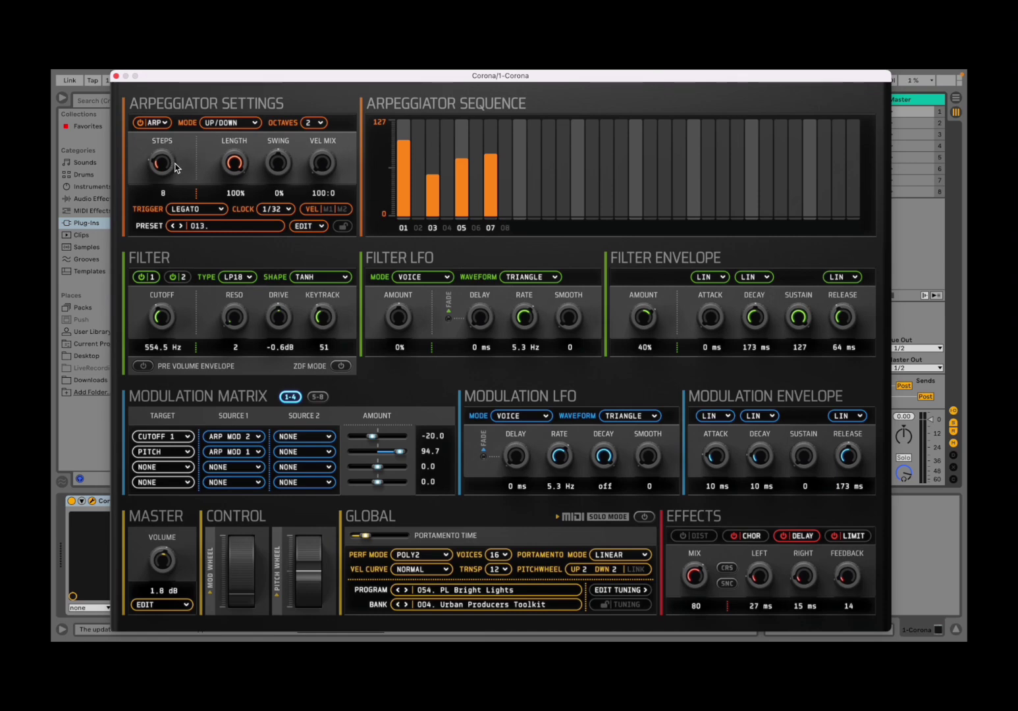
left_click_drag(163, 164, 155, 73)
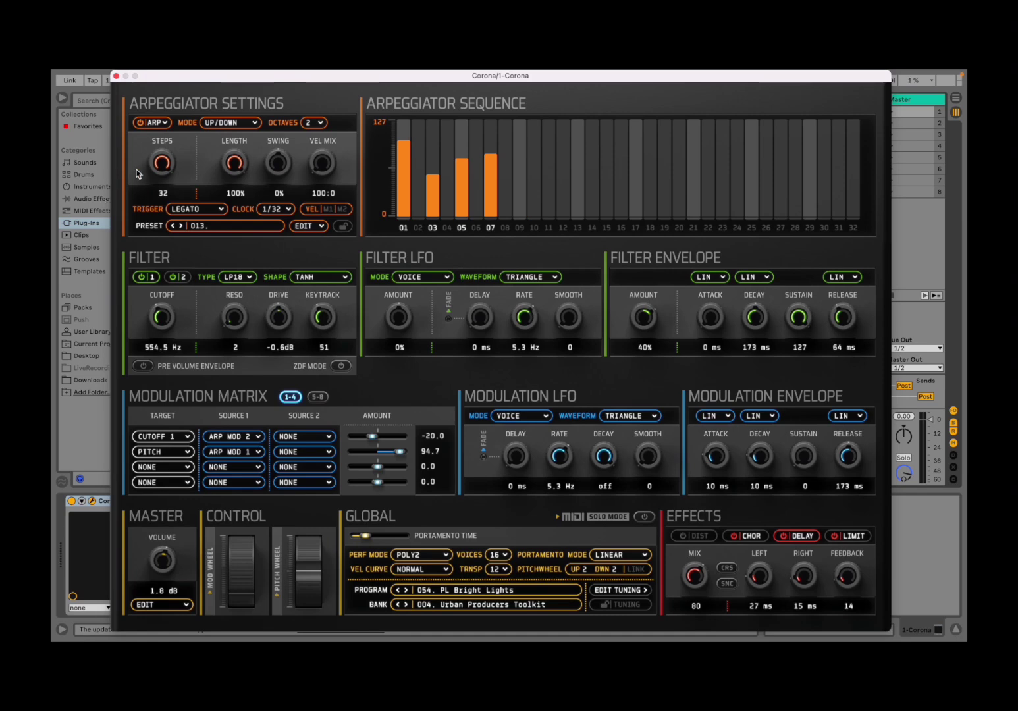
scroll(159, 171, "down", 1)
left_click_drag(159, 171, 159, 216)
left_click_drag(160, 173, 156, 247)
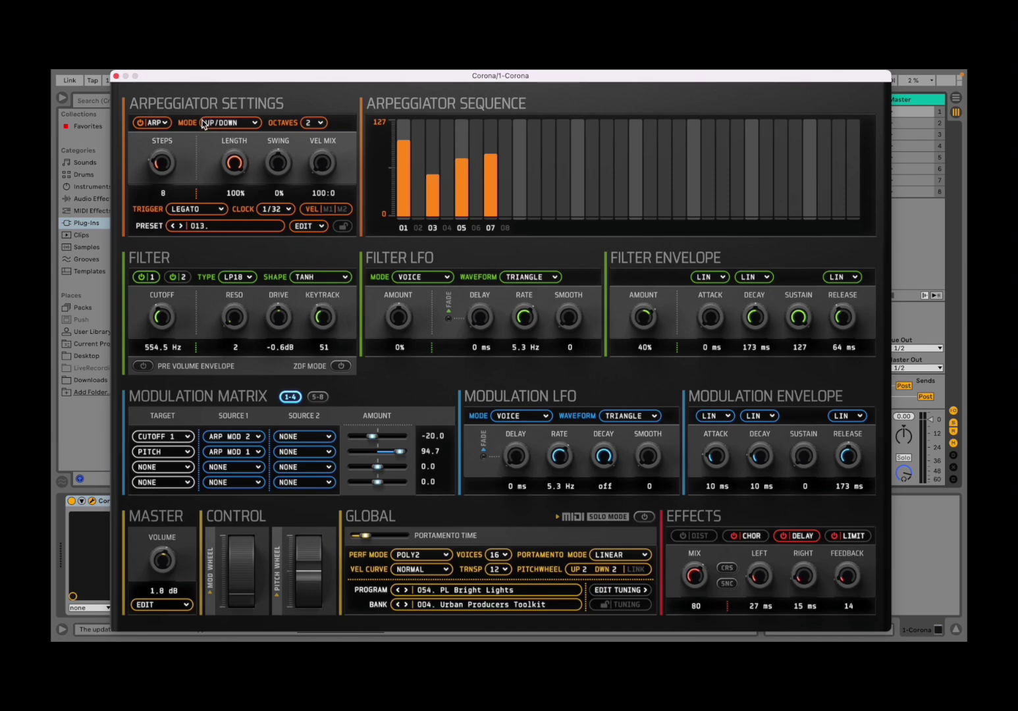
left_click(232, 124)
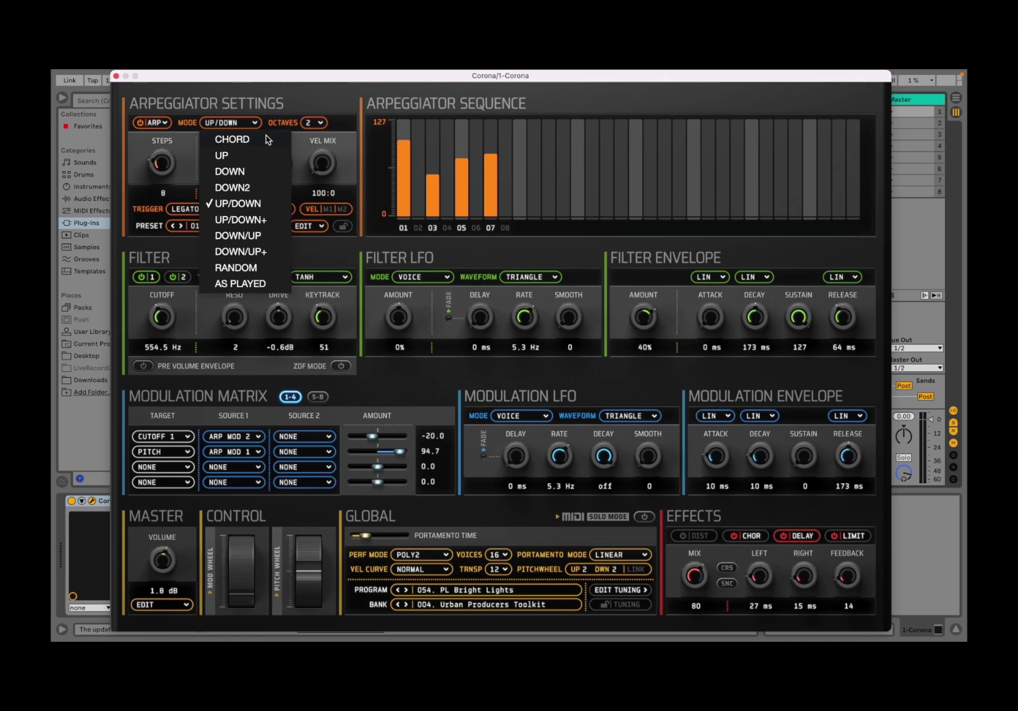
left_click(310, 92)
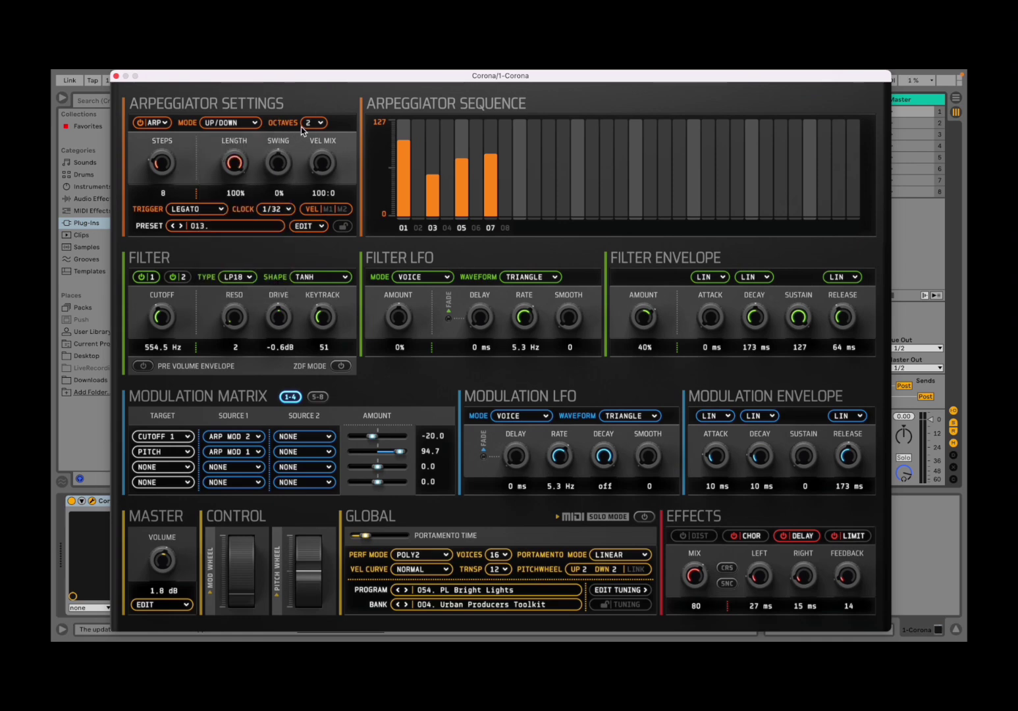
left_click(312, 122)
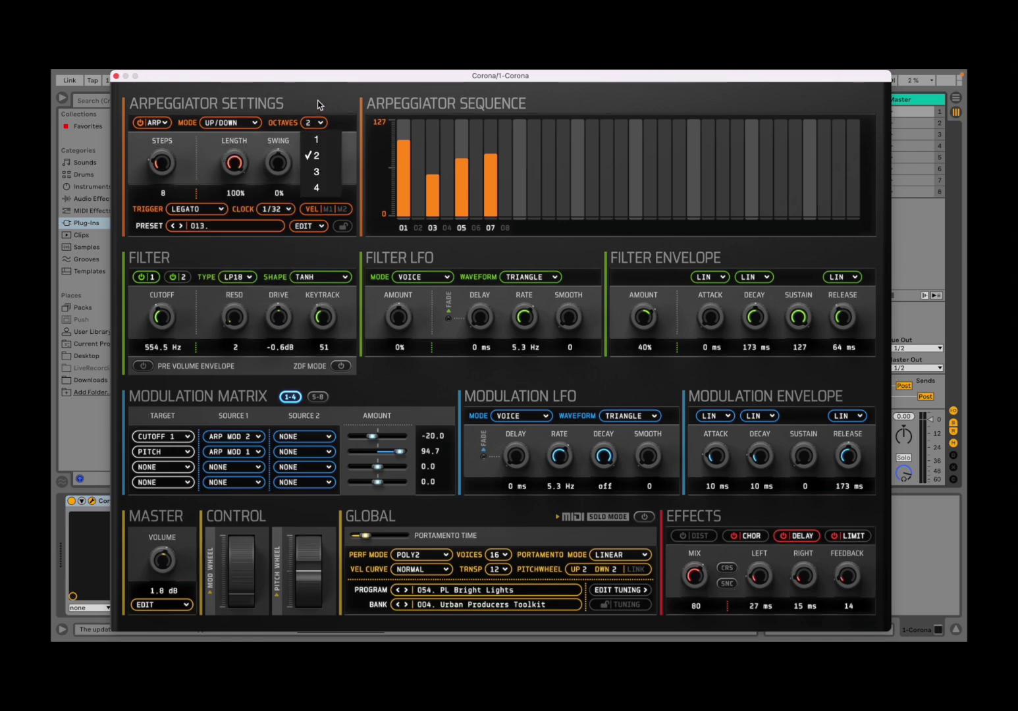
left_click(315, 99)
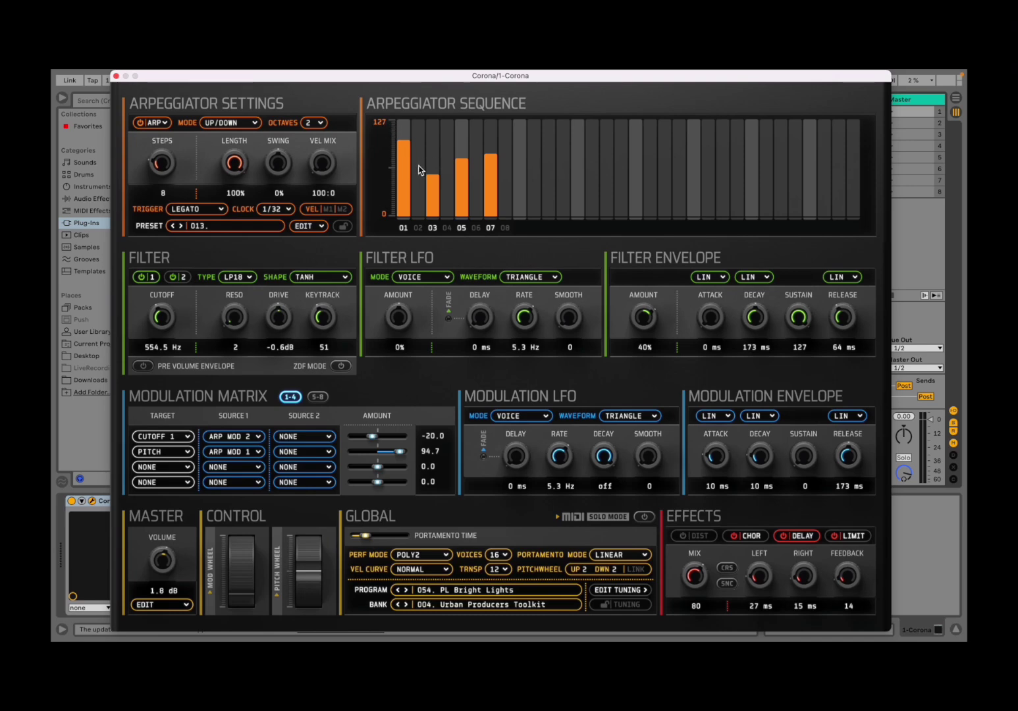
- Lower the step 05 and 07 velocity bars and raise step 01 to near maximum
left_click(404, 212)
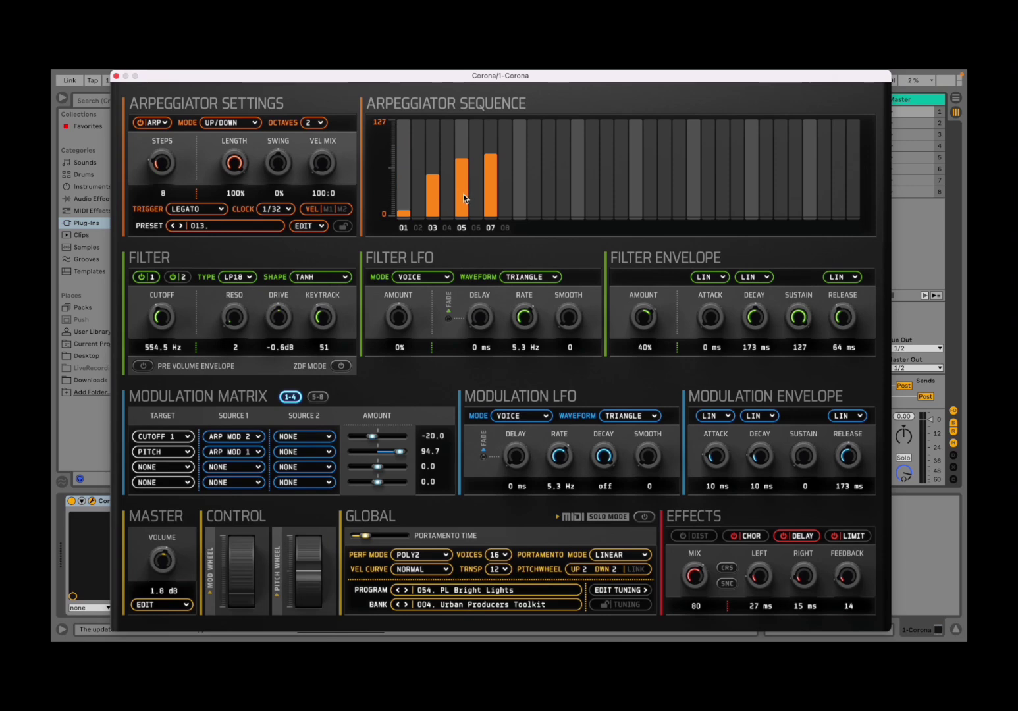
left_click(461, 197)
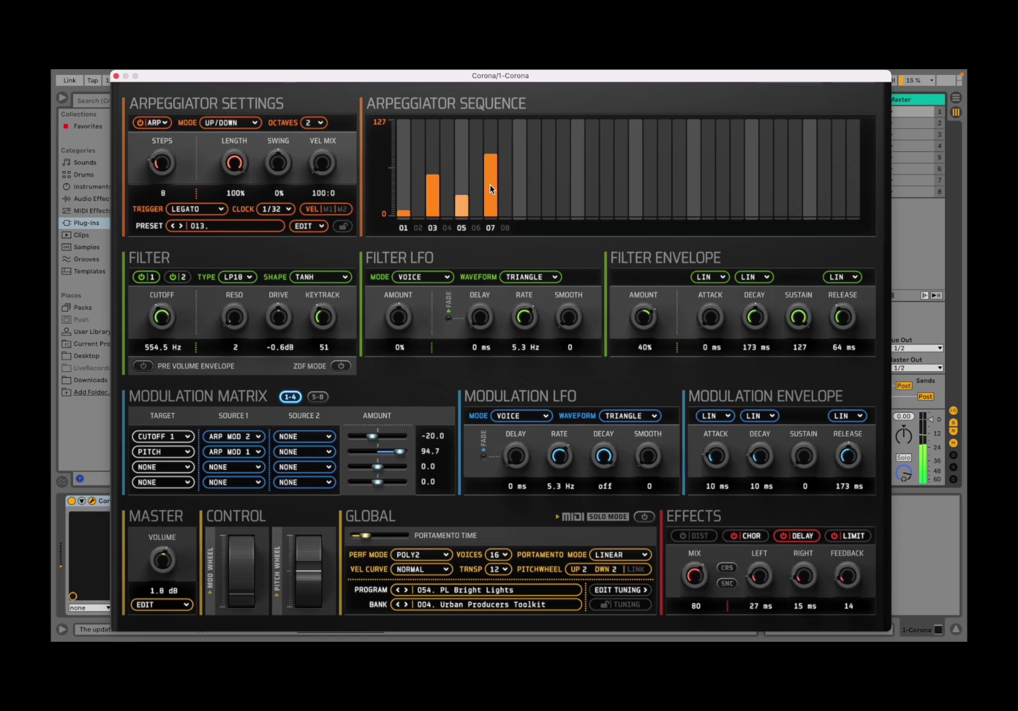
left_click(495, 186)
left_click(403, 134)
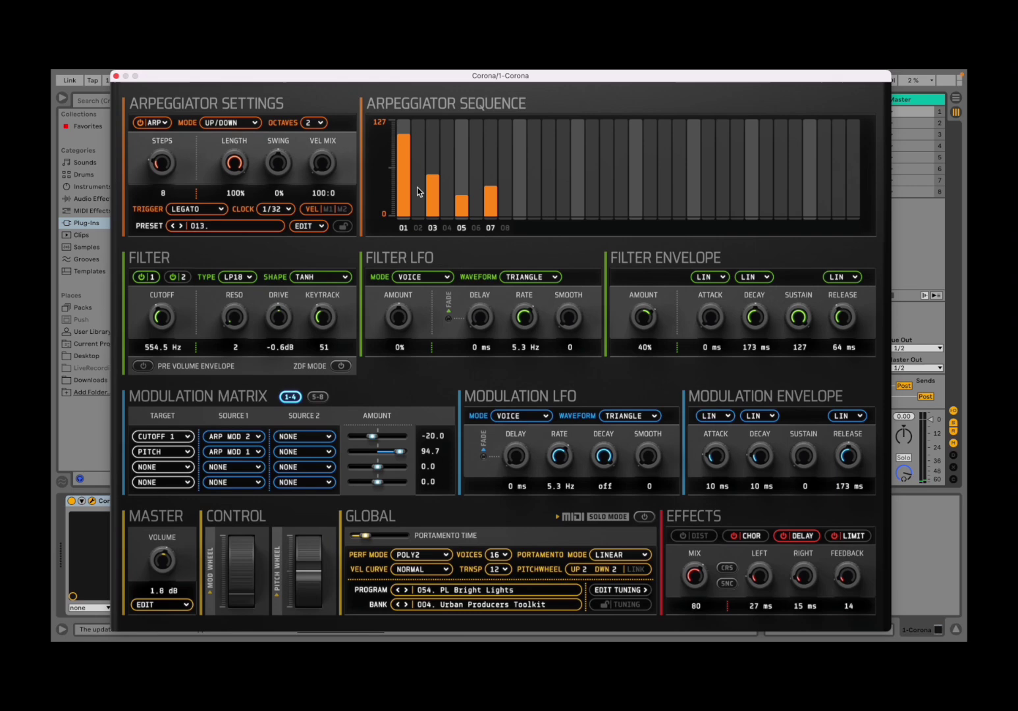
left_click(319, 123)
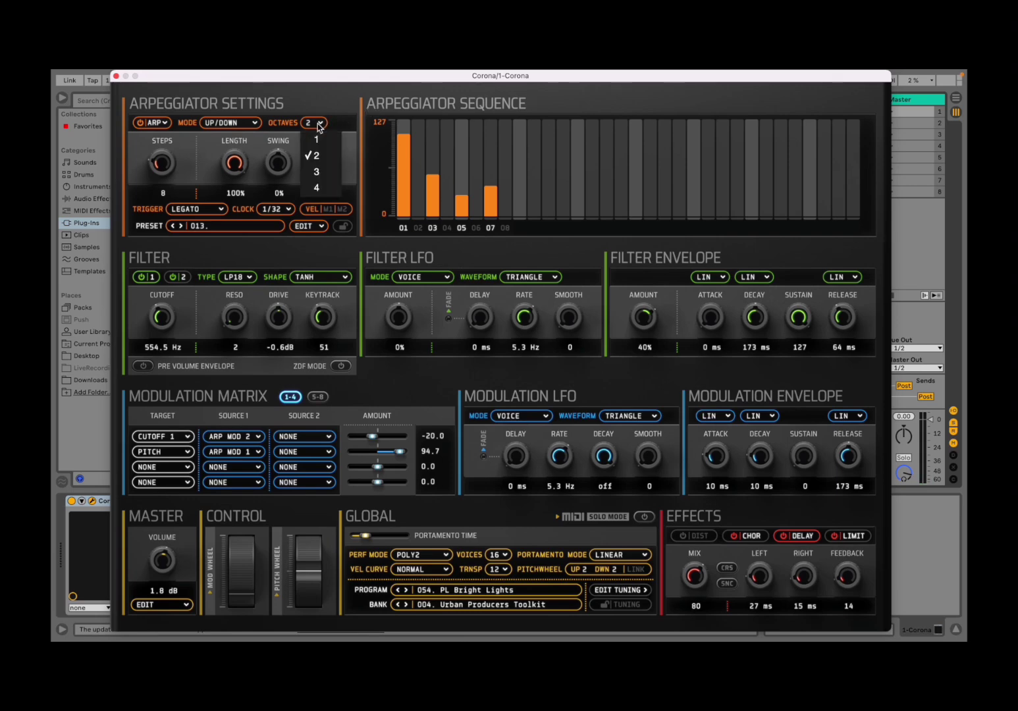
left_click(315, 173)
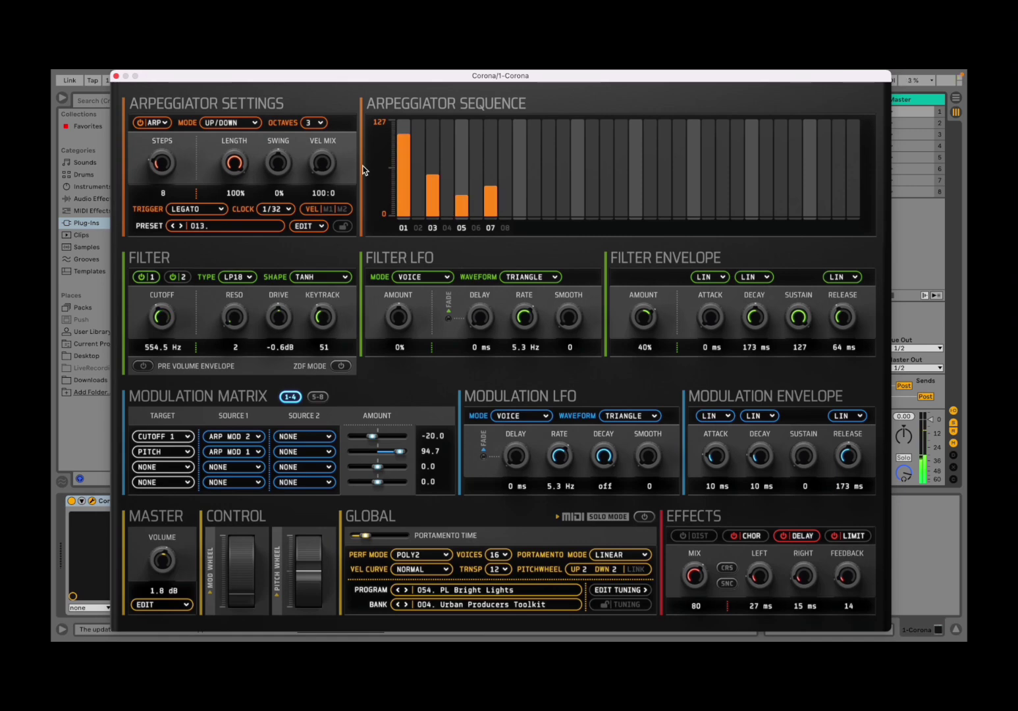
left_click(324, 125)
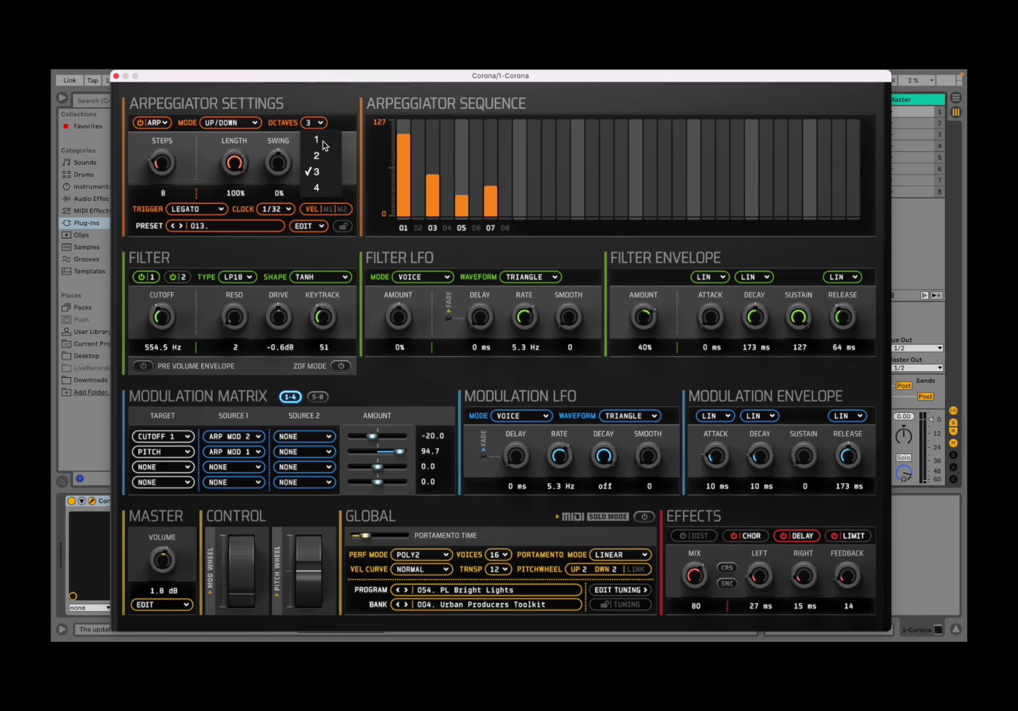
left_click(324, 157)
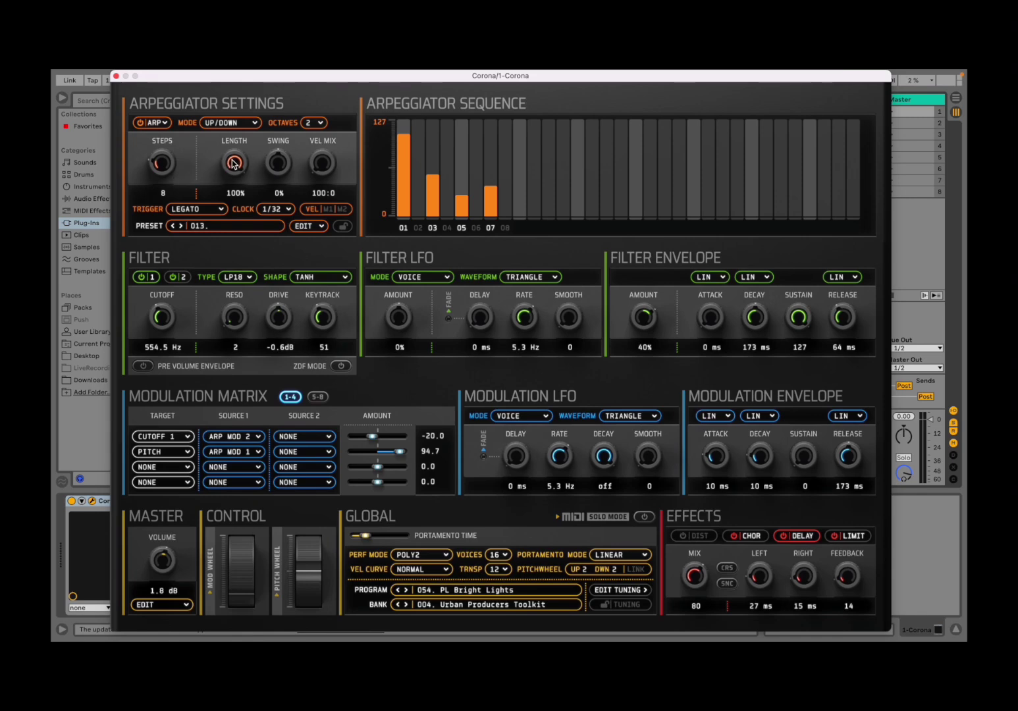
- Shorten note LENGTH, toggle the preset lock, set SWING to -100%, and leave VEL MIX at 100:0
left_click_drag(232, 163, 229, 125)
left_click(346, 228)
left_click_drag(279, 168, 269, 69)
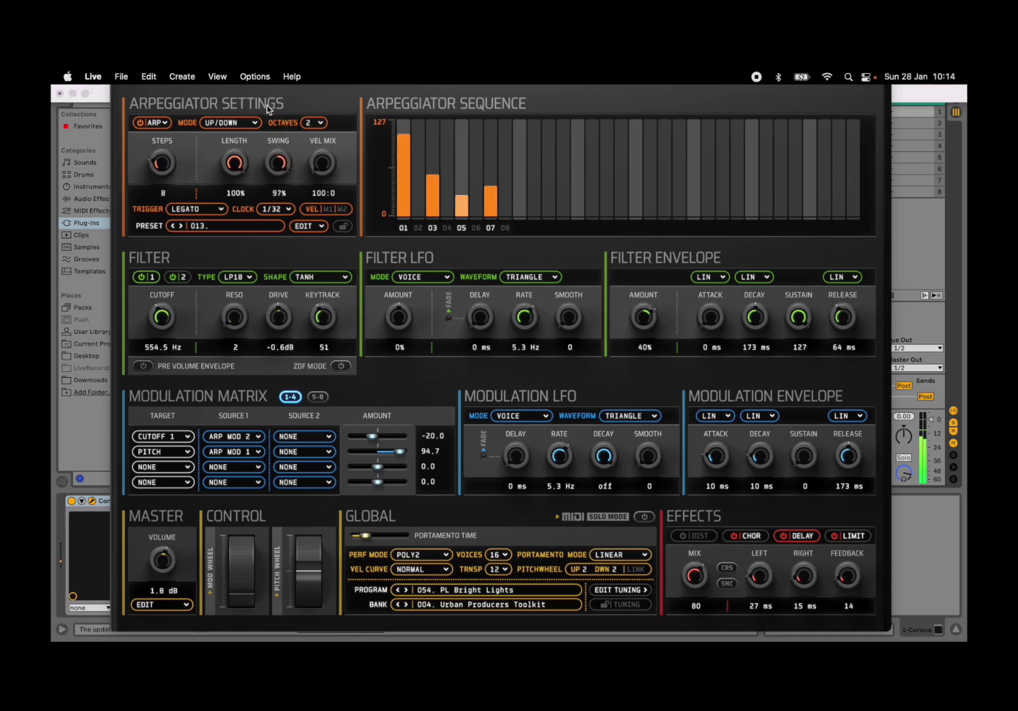
left_click_drag(268, 156, 282, 353)
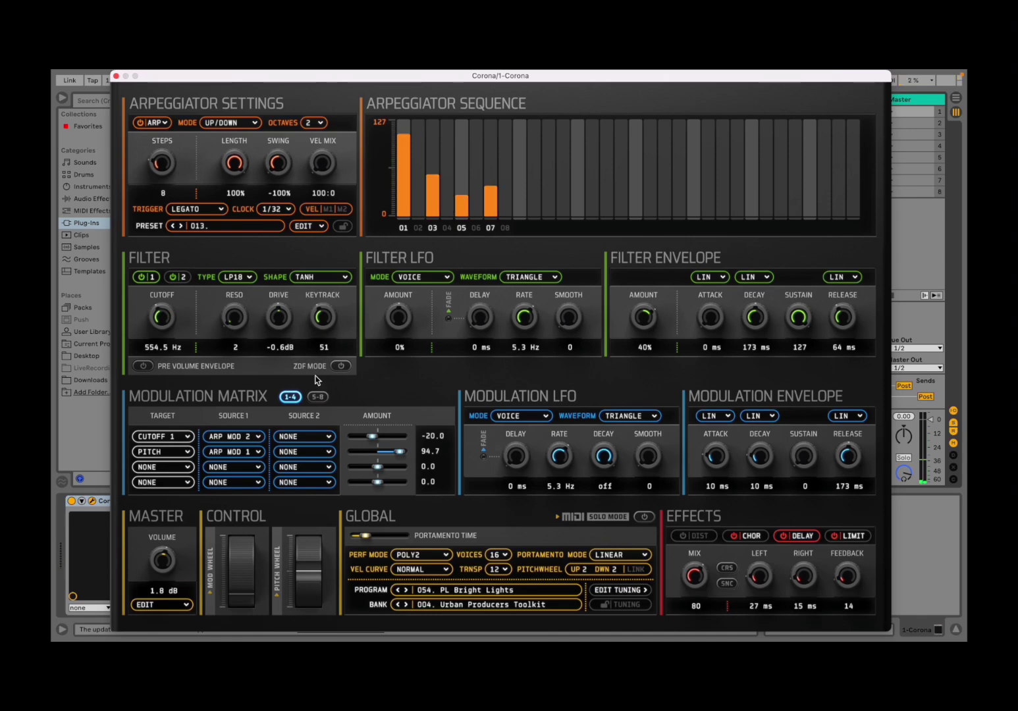
left_click_drag(318, 175, 335, 75)
mouse_move(313, 144)
left_mouse_down()
mouse_move(304, 95)
mouse_move(294, 293)
mouse_move(315, 194)
mouse_move(308, 156)
left_mouse_up()
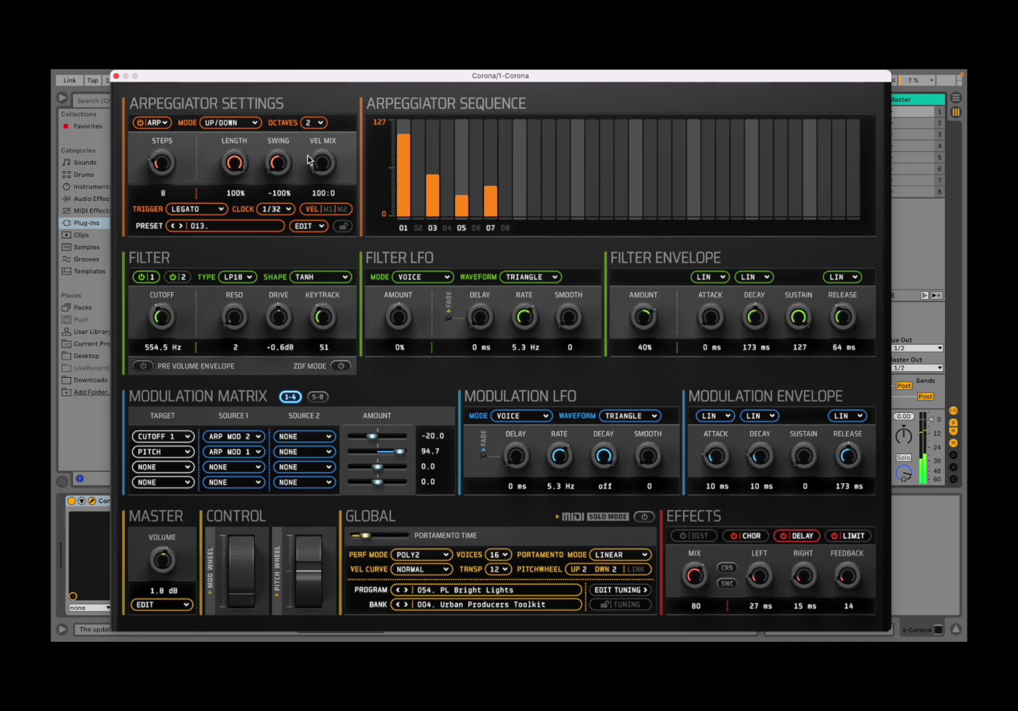
- Change the arpeggiator TRIGGER from NOTE to LEGATO
left_click(203, 209)
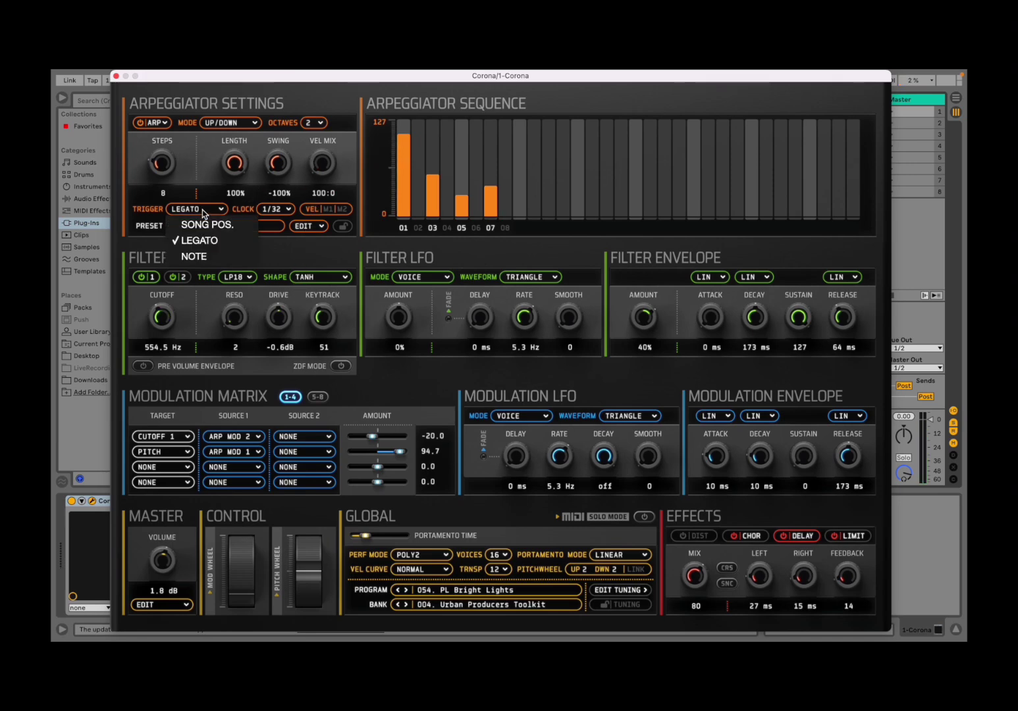
left_click(206, 258)
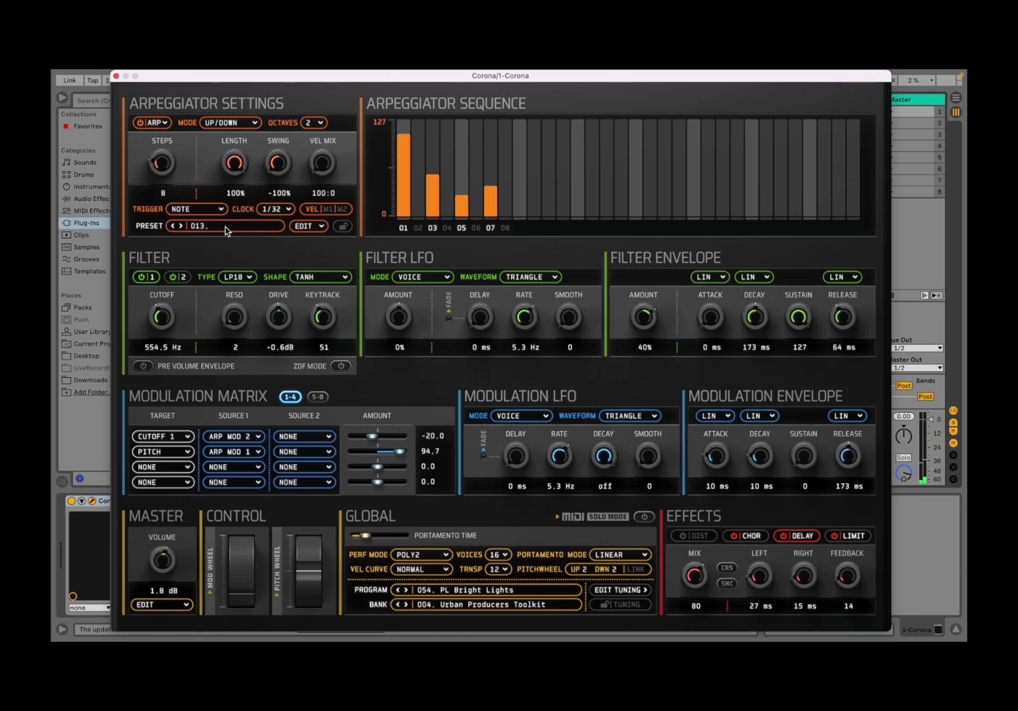
left_click(214, 209)
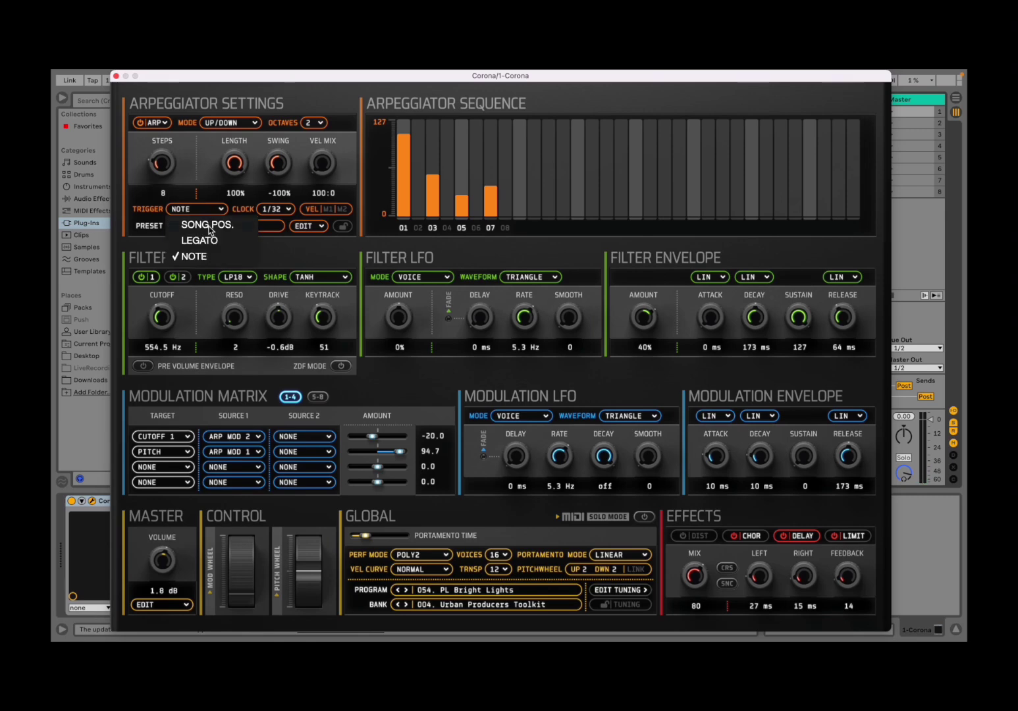
left_click(206, 242)
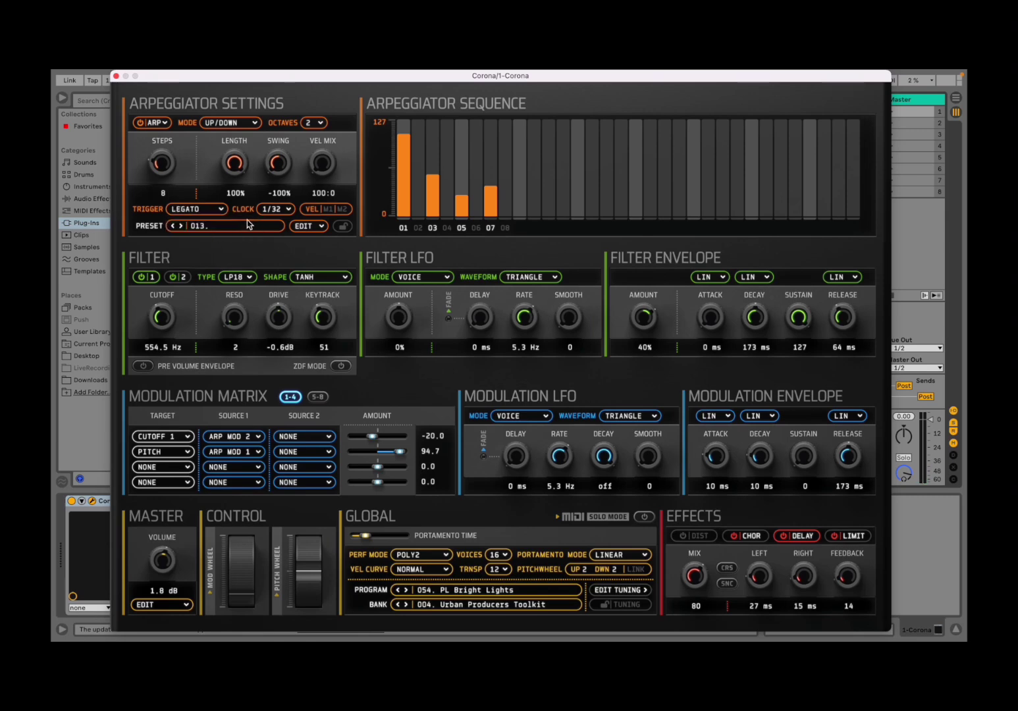
left_click(284, 211)
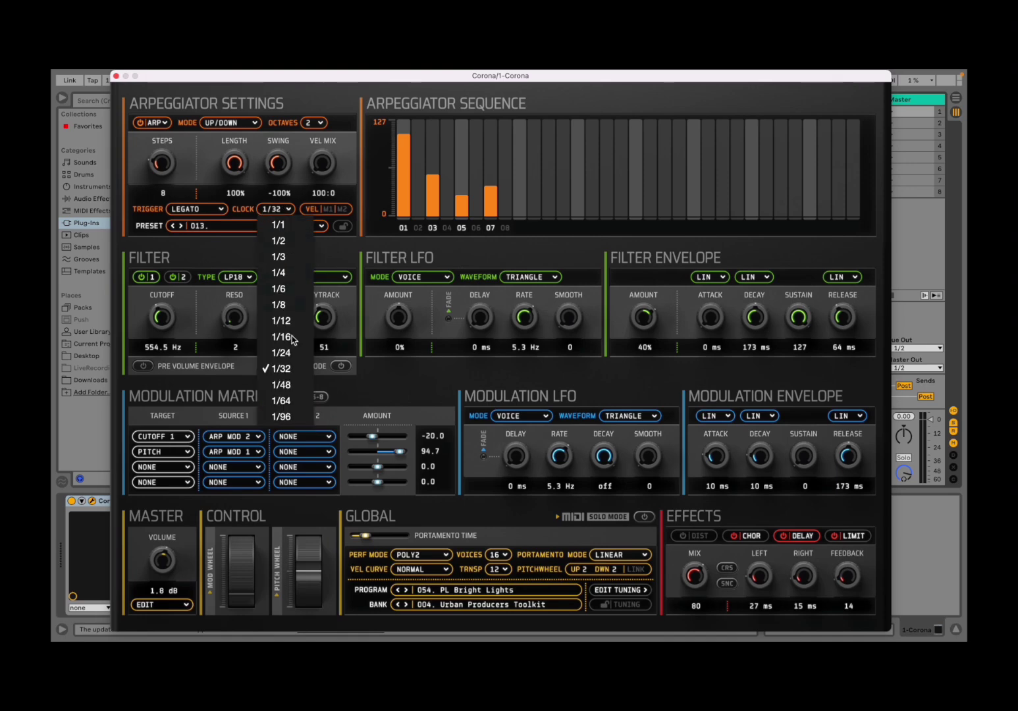
left_click(293, 401)
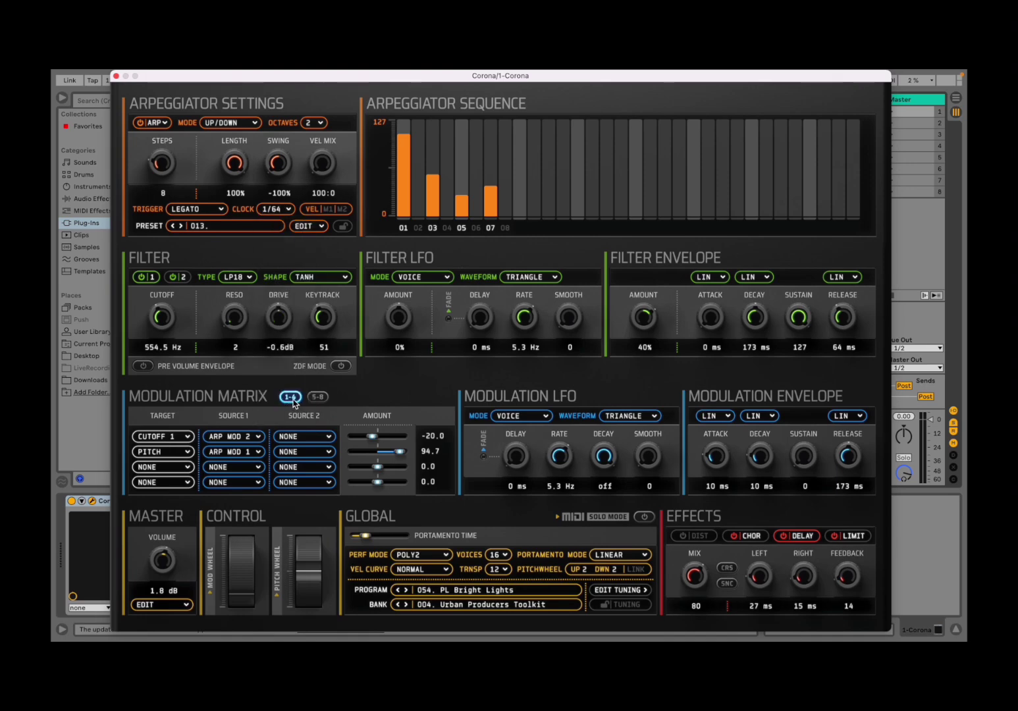
left_click(285, 210)
left_click(299, 369)
left_click(217, 227)
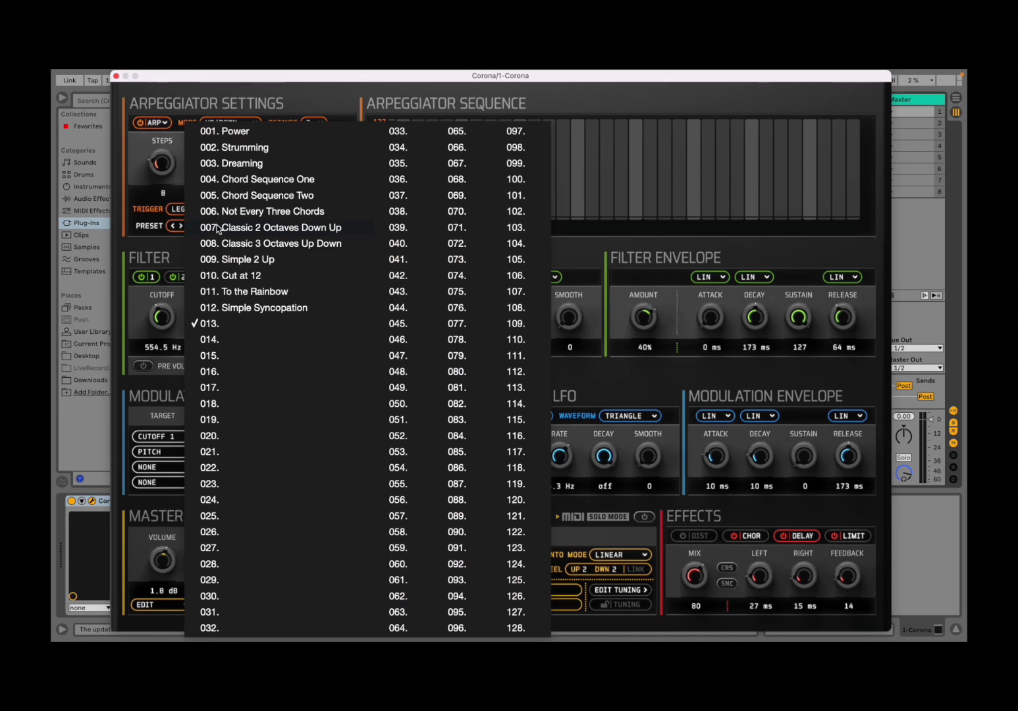
left_click(134, 193)
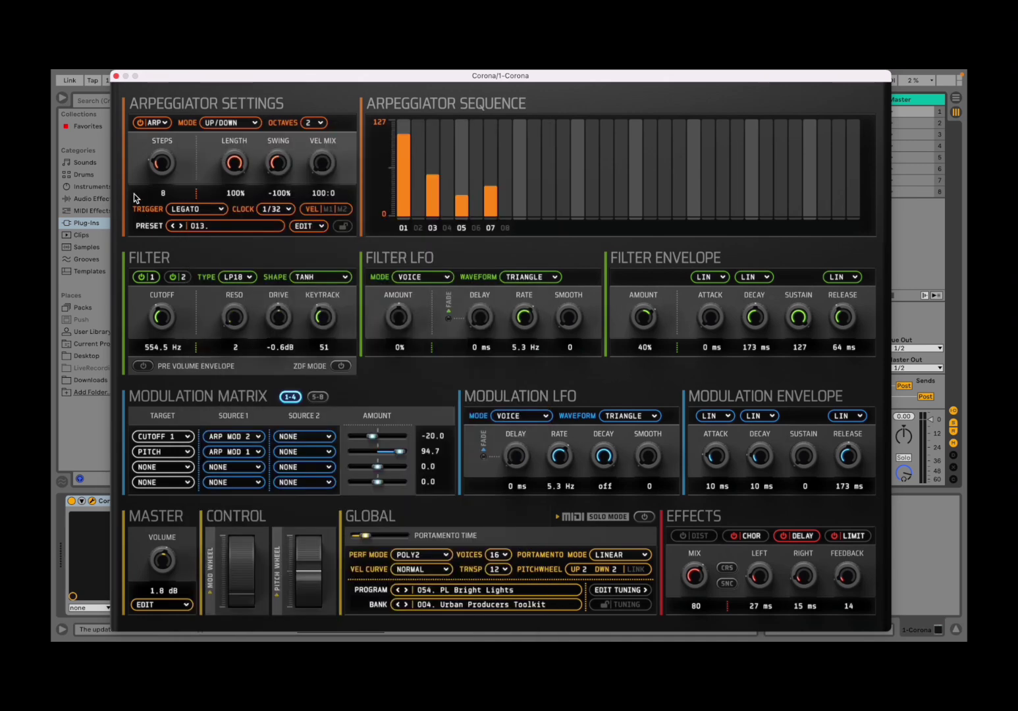
left_click(320, 228)
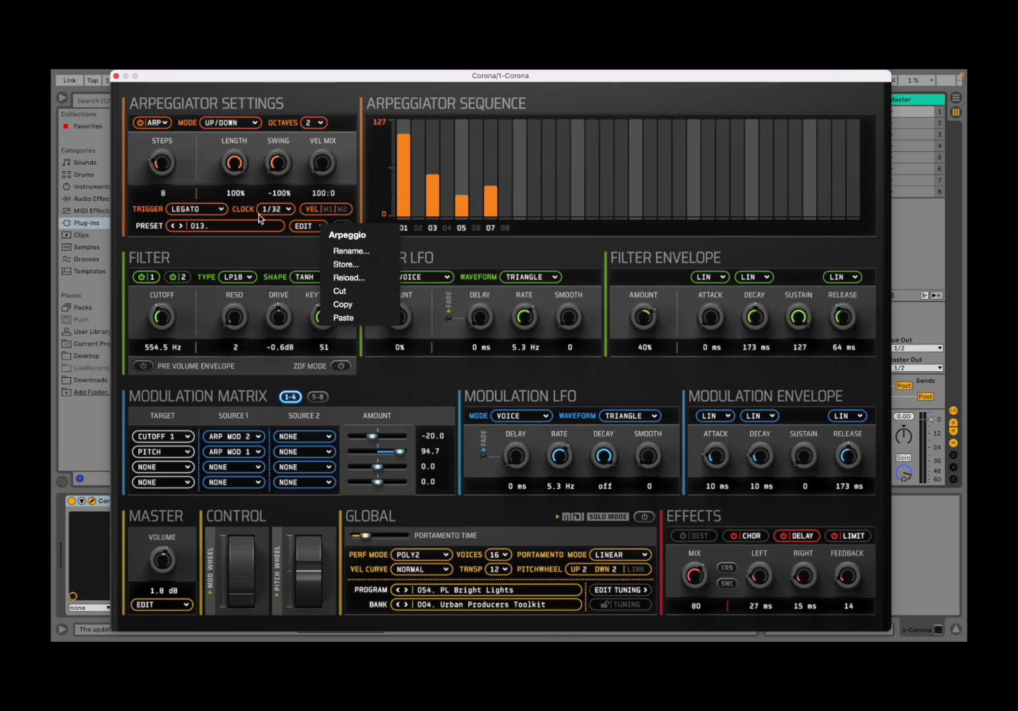
left_click(219, 195)
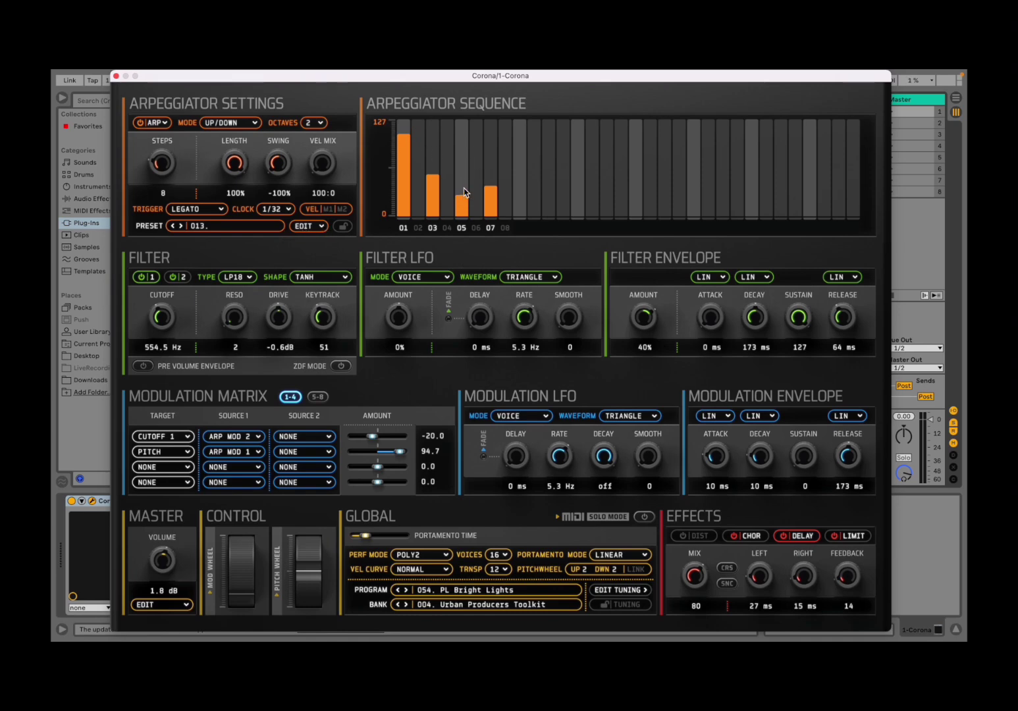
- Raise step 03's velocity, undo its tie, and re-add step 04 at about half velocity
left_click(434, 156)
left_click(450, 182)
mouse_move(439, 167)
left_mouse_down()
mouse_move(456, 167)
mouse_move(434, 167)
left_mouse_up()
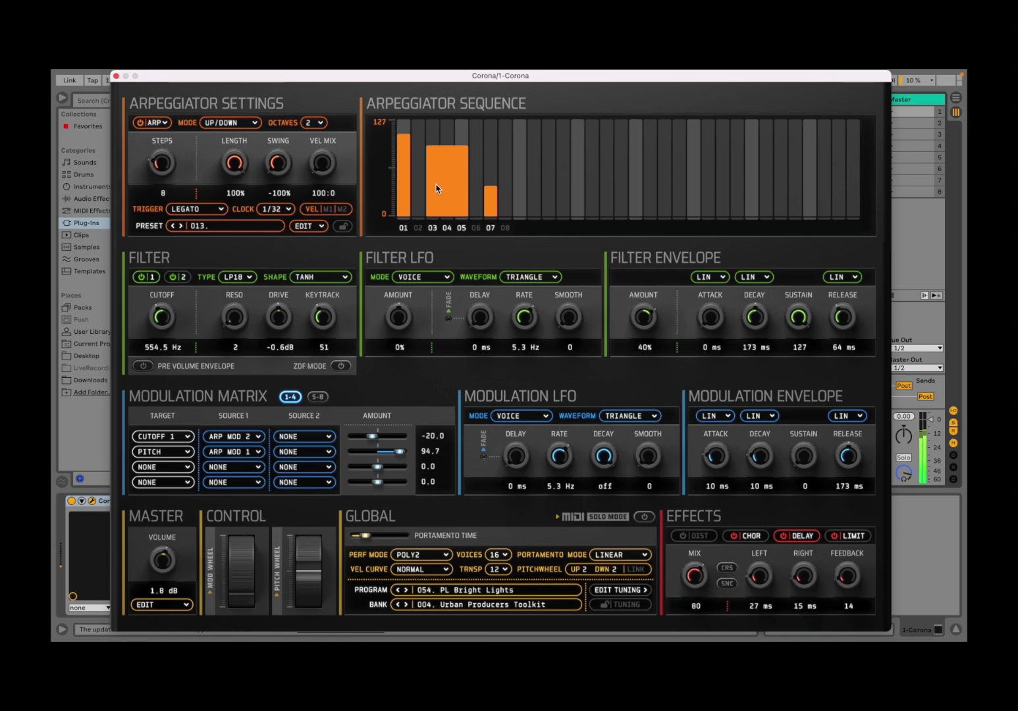
left_click(449, 229)
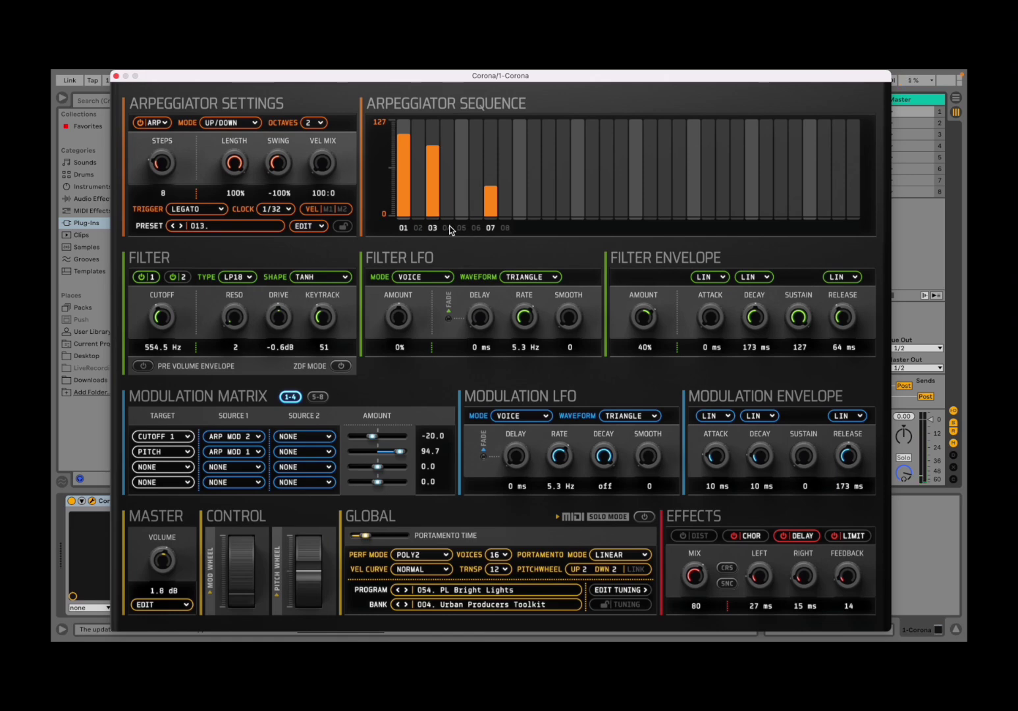
left_click(452, 228)
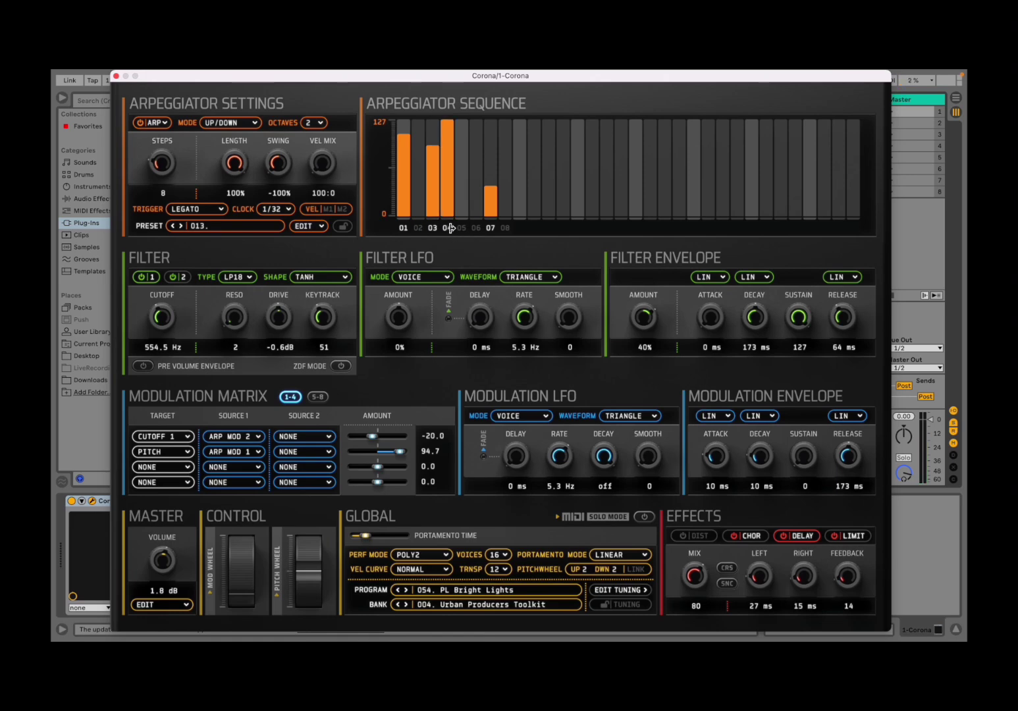
left_click(448, 227)
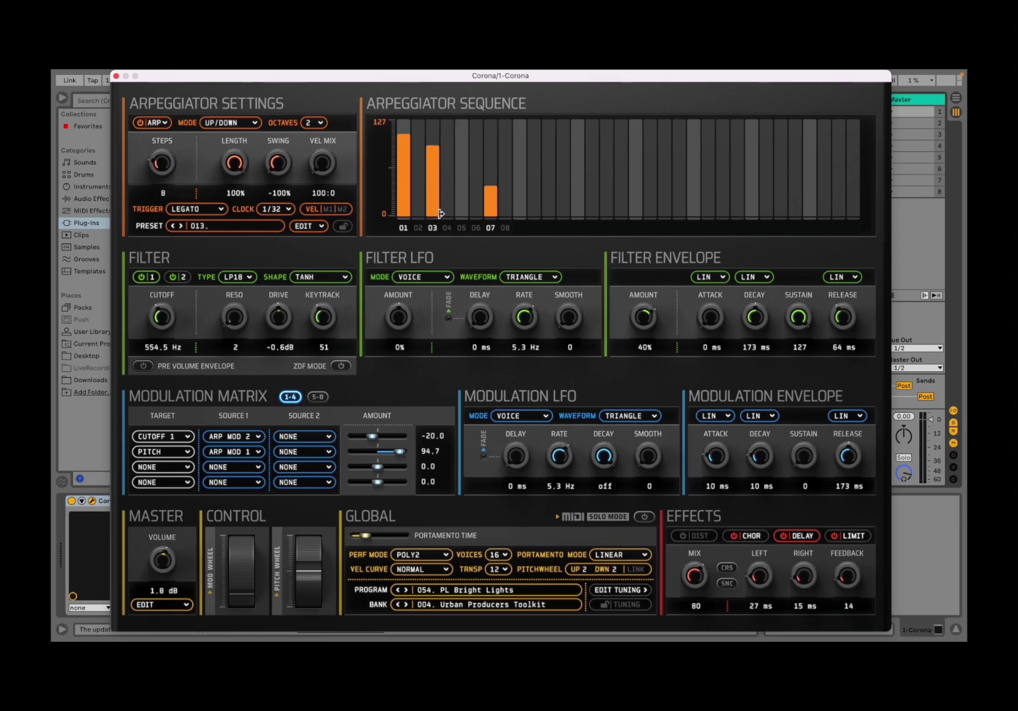
left_click(446, 227)
left_click(446, 191)
- Switch the sequence to M1 and set values on steps 02, 04, 05, 07 and 01, with 07 high and 01 low
left_click(328, 211)
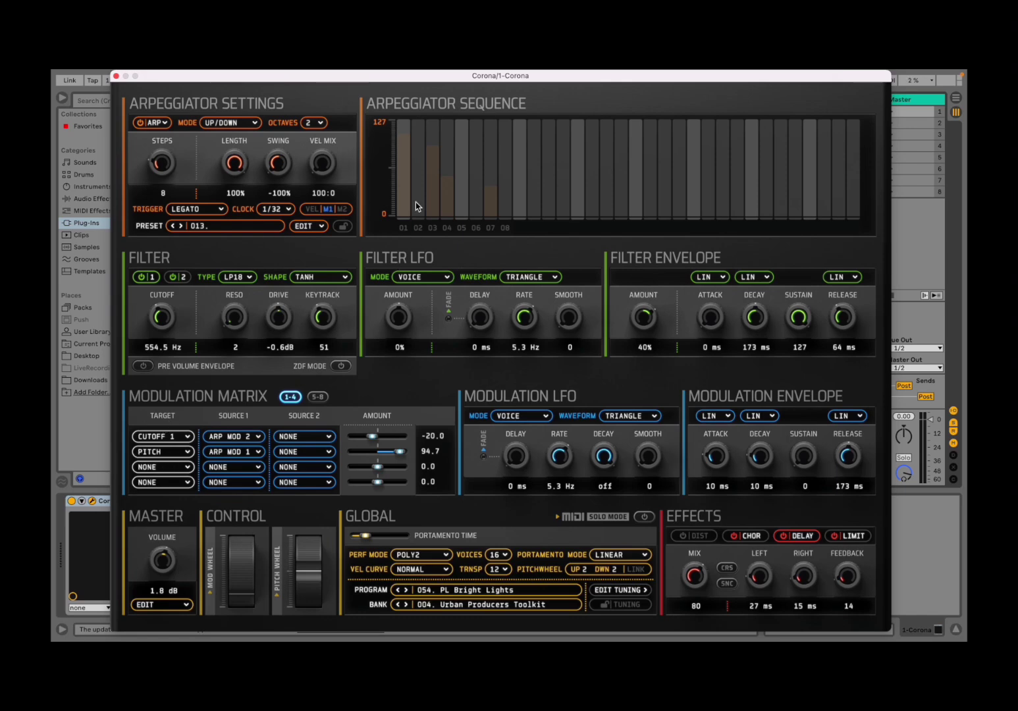
left_click(419, 164)
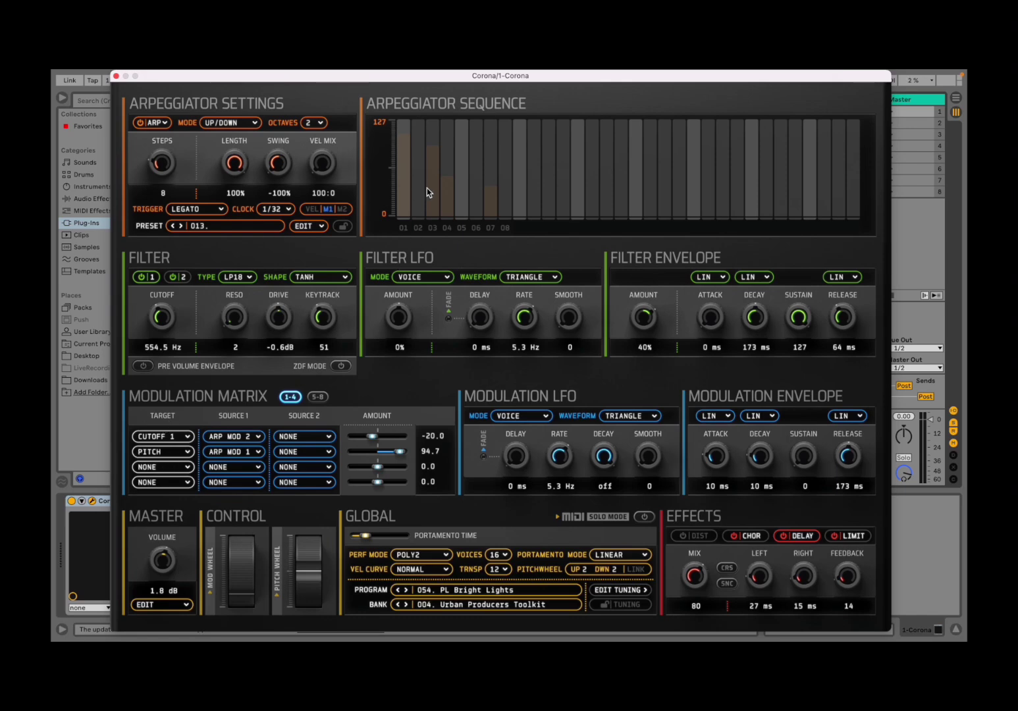
left_click(450, 153)
left_click(465, 203)
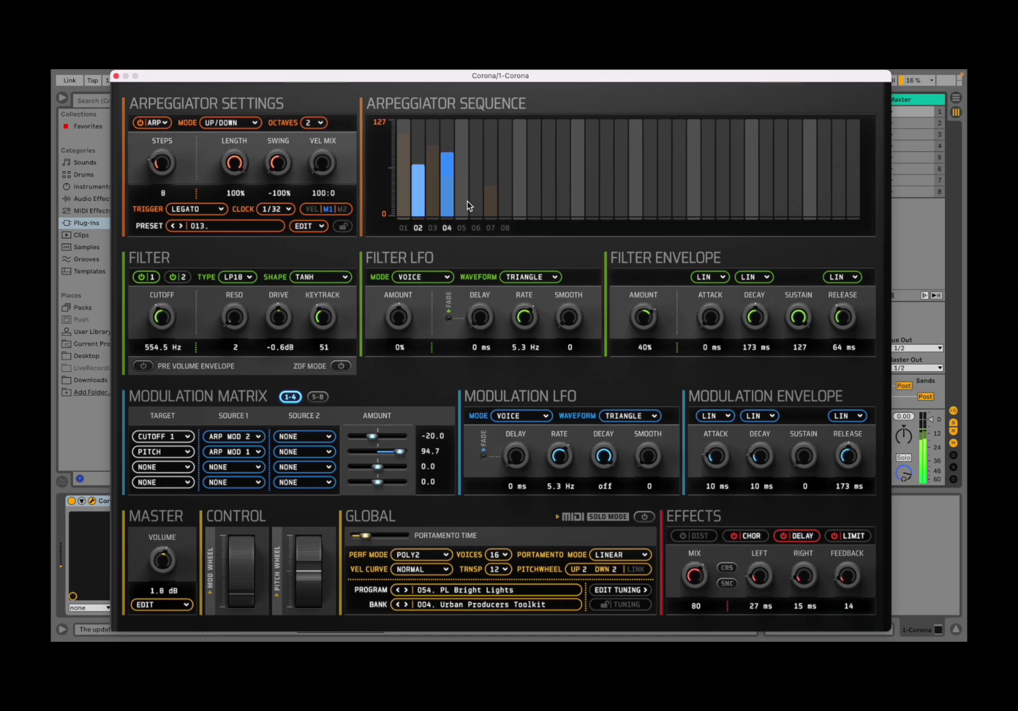
left_click(488, 159)
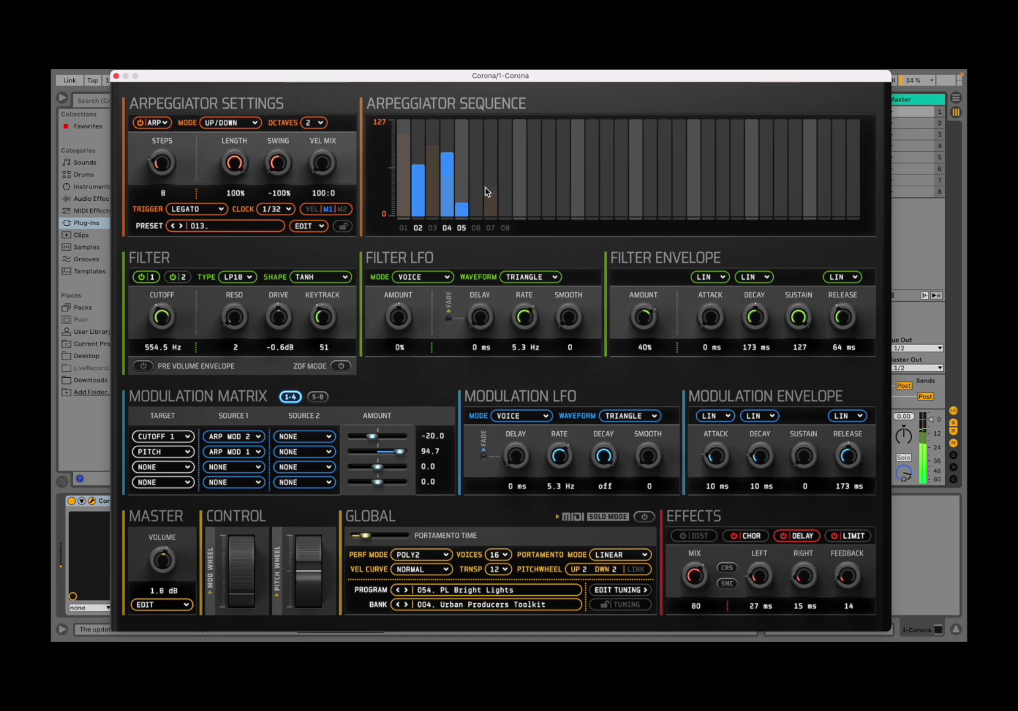
left_click(403, 193)
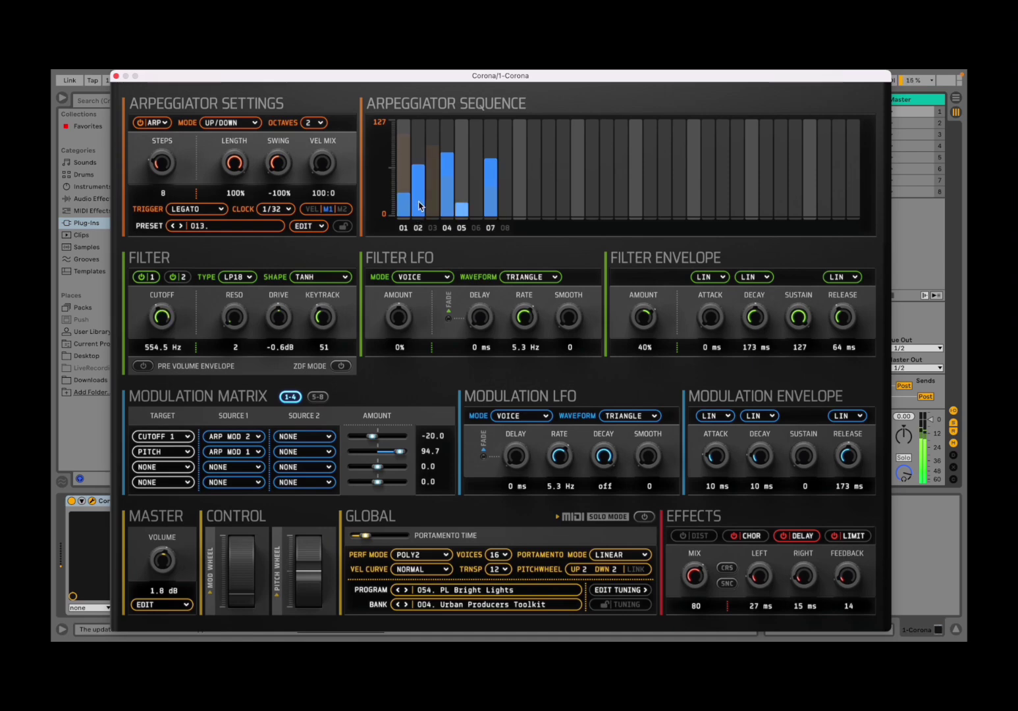